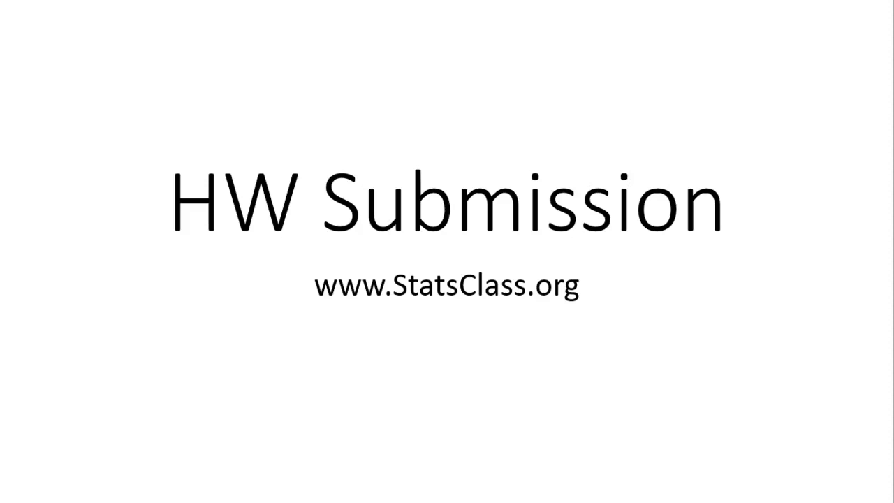
Step: Exit the running HW Submission slideshow in PowerPoint
key(Escape)
Step: Bring Chrome forward and scroll the STAT 110 course page down to the Course Material table
click(144, 490)
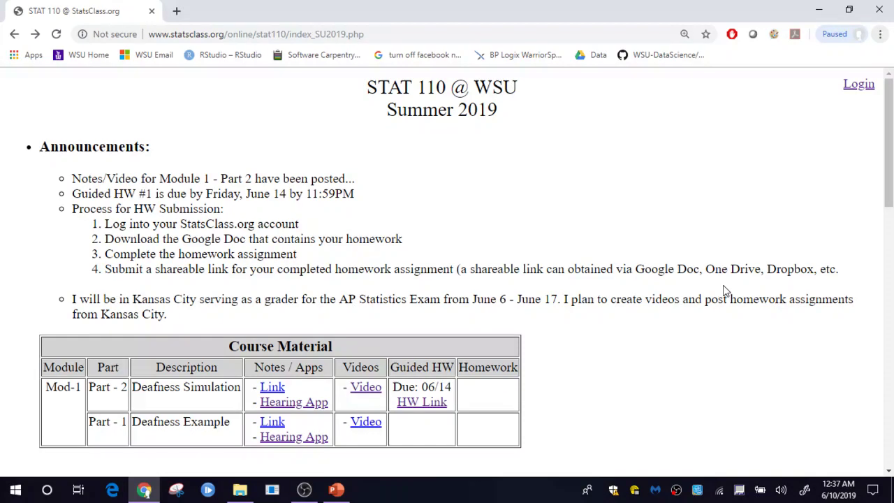
scroll(674, 340, down, 3)
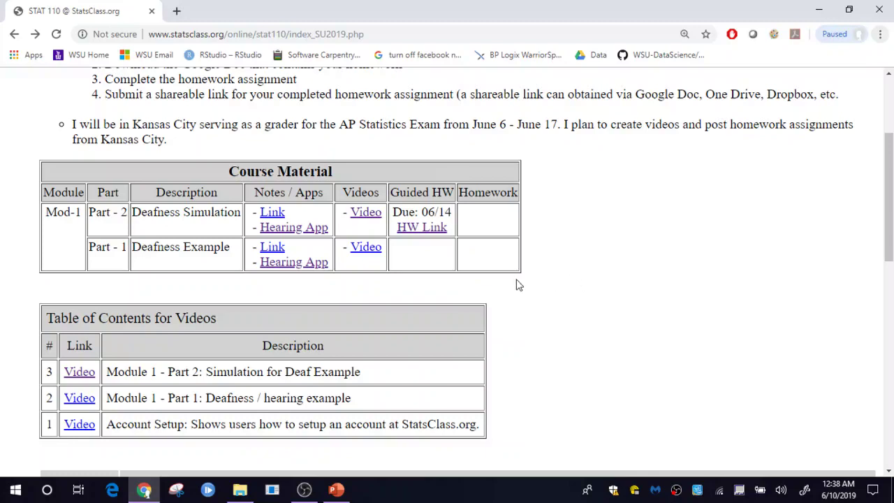
Step: Open the Guided HW link for Section 1.1 and make a personal copy of the document
click(416, 229)
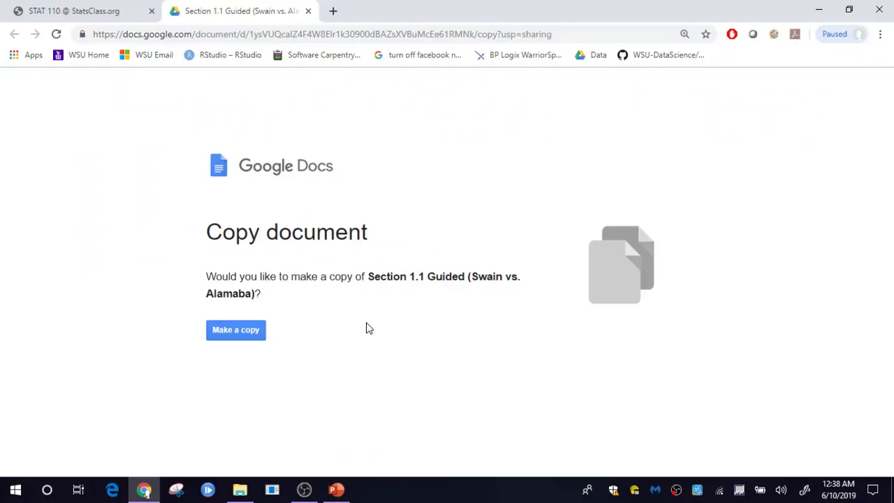
click(246, 337)
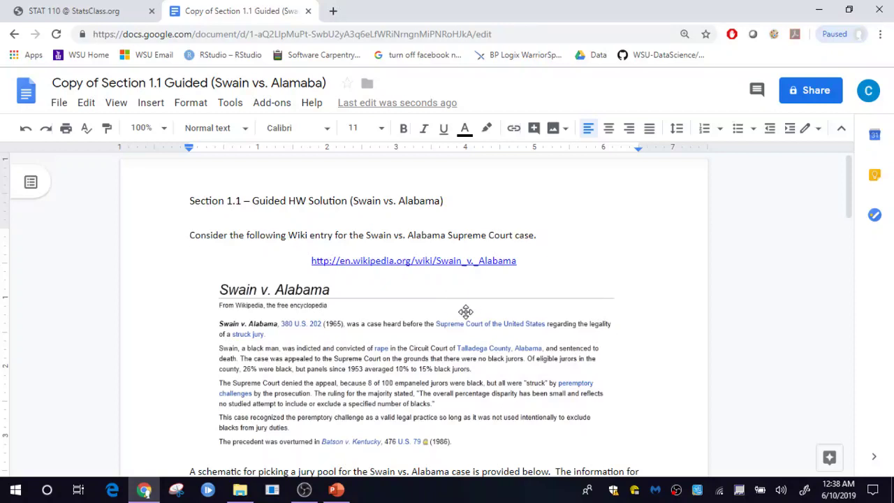
Step: Add an indented 'My answer will go here...' line beneath question 1
scroll(466, 312, down, 5)
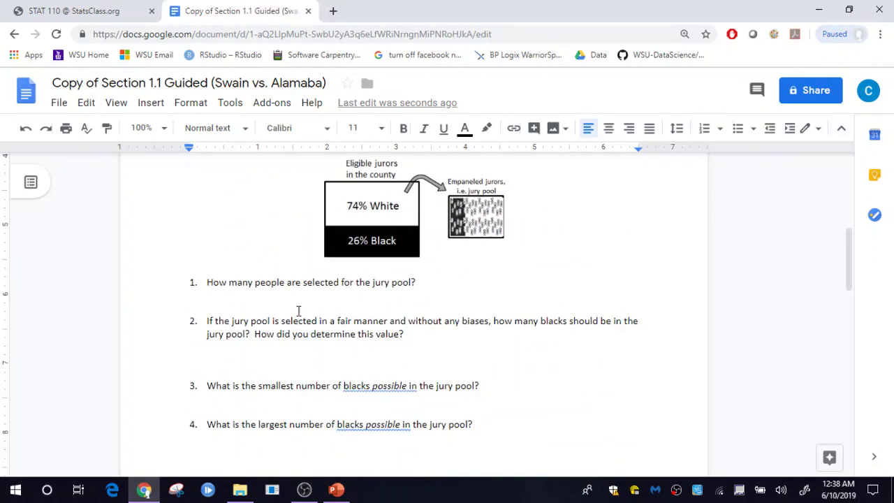
click(298, 308)
key(Return)
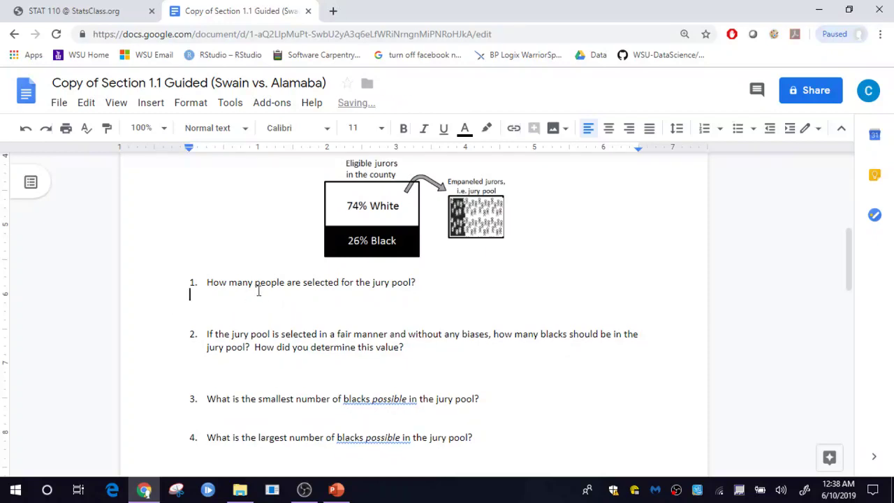
key(Tab)
text(M)
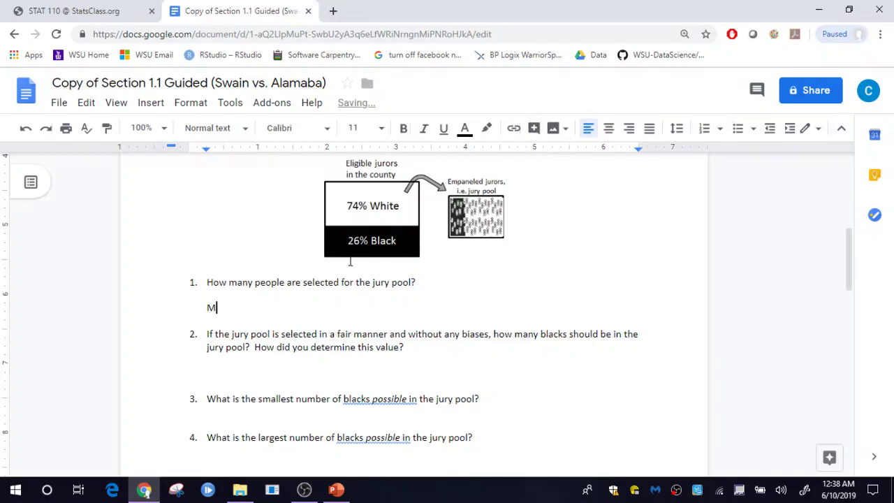
text(y answer will go here...)
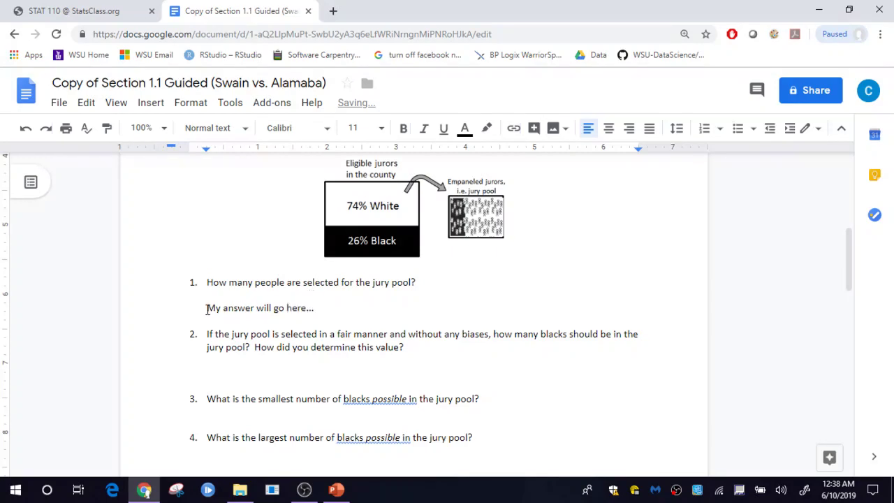
Step: Make the answer text black and highlight it in yellow
drag(207, 308, 321, 308)
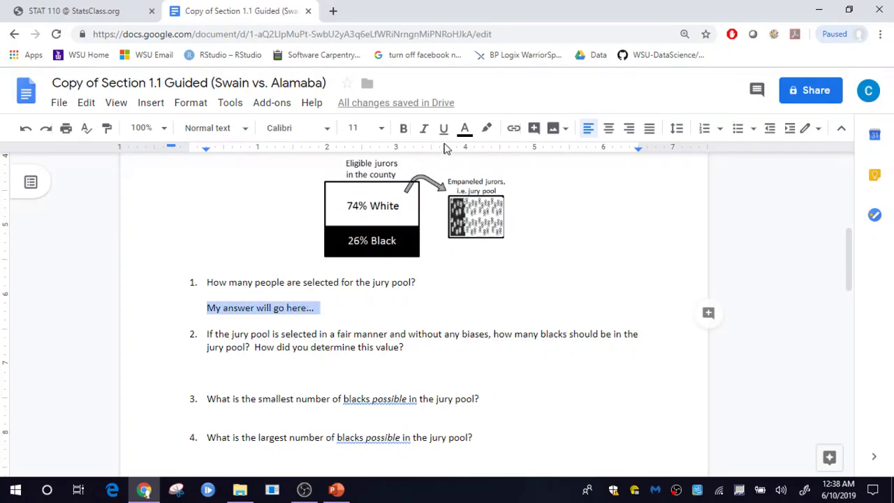
click(465, 129)
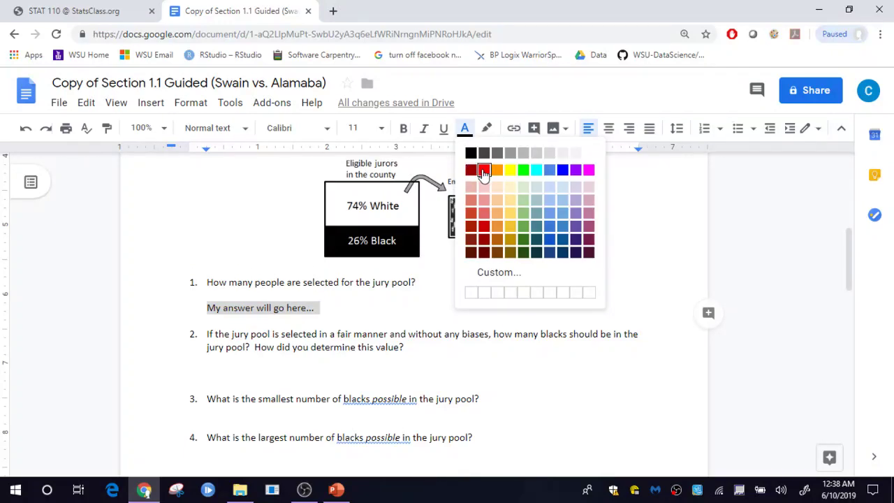
click(525, 252)
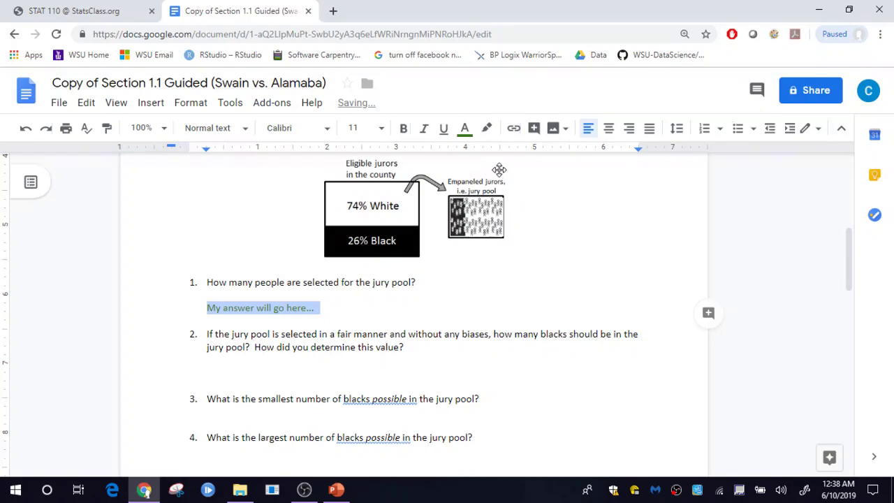
click(466, 130)
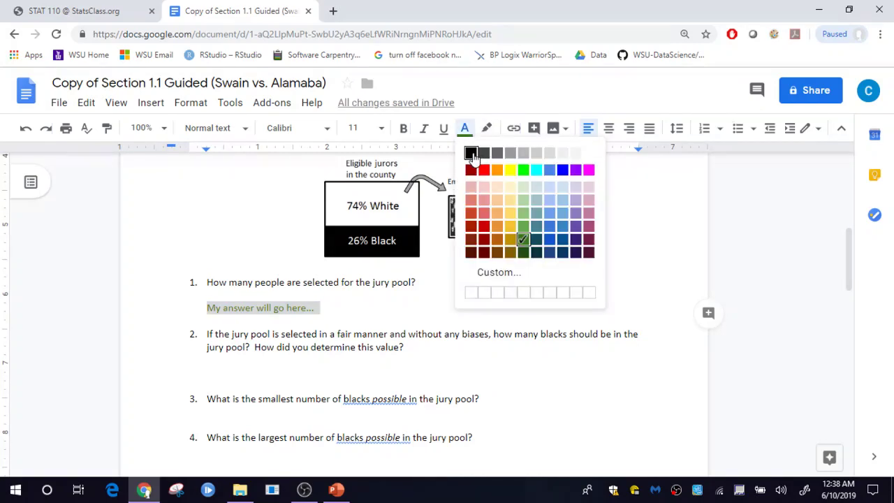
click(471, 153)
click(487, 128)
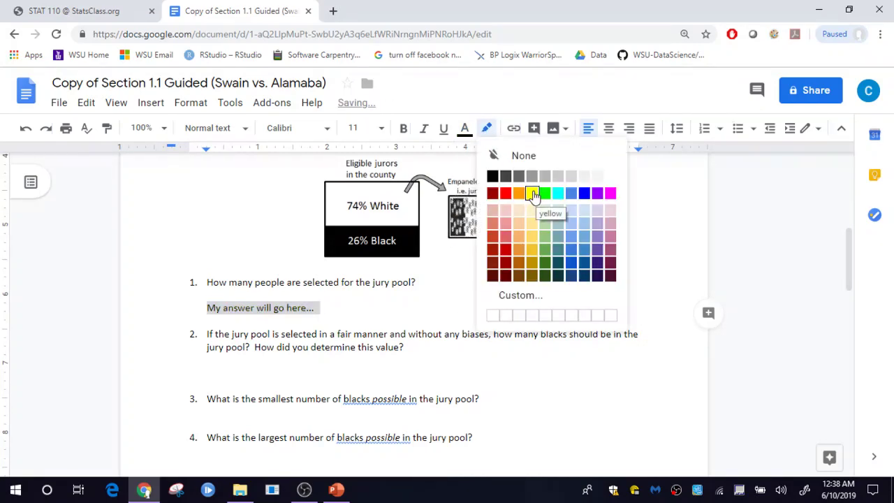
click(534, 194)
click(538, 274)
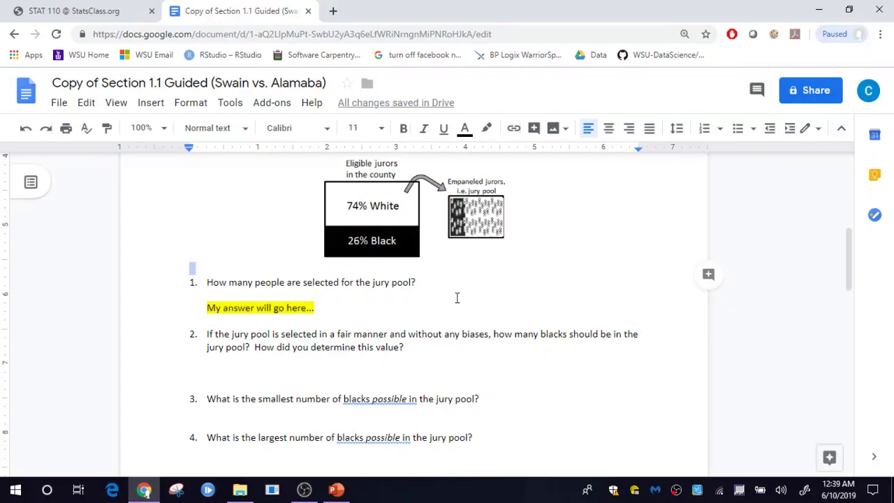
Step: Make the full text of question 5's option b bold
scroll(462, 329, down, 9)
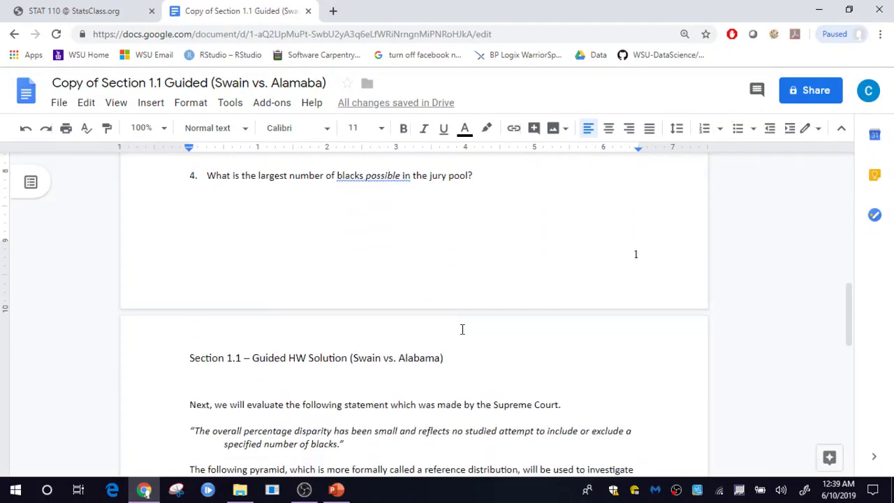
scroll(462, 329, down, 4)
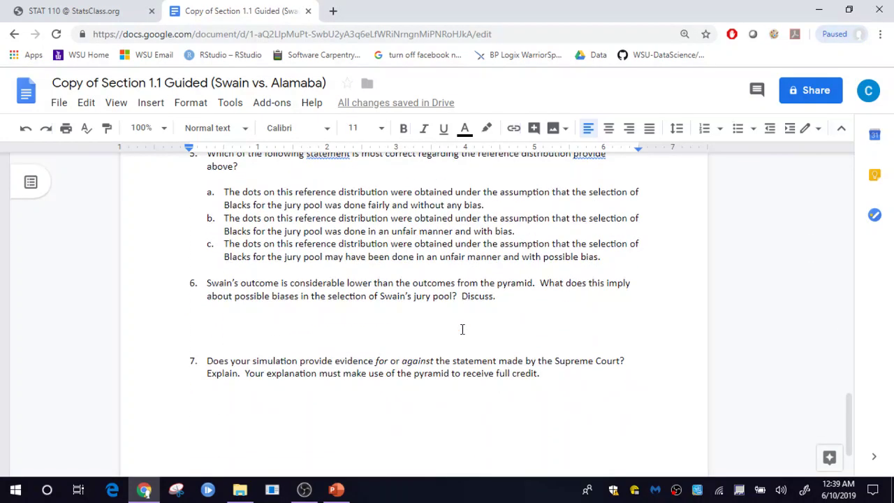
scroll(426, 333, up, 4)
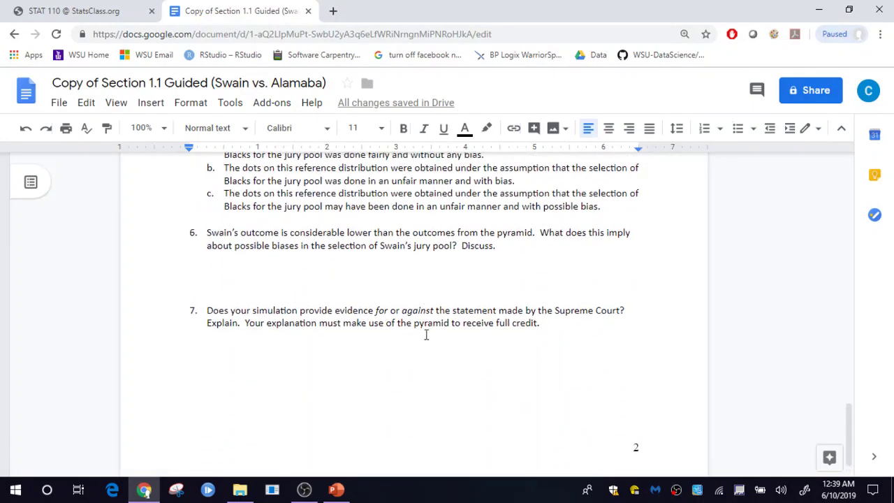
scroll(426, 336, up, 1)
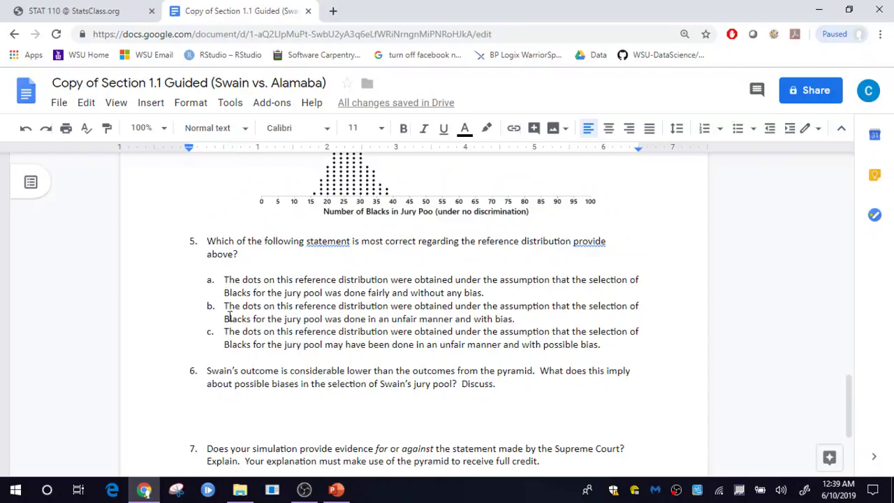
drag(224, 307, 520, 319)
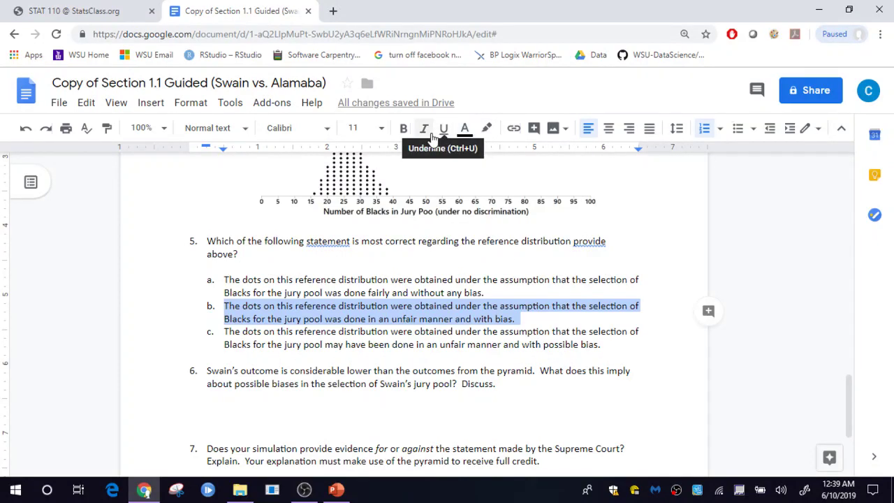
click(403, 130)
click(496, 371)
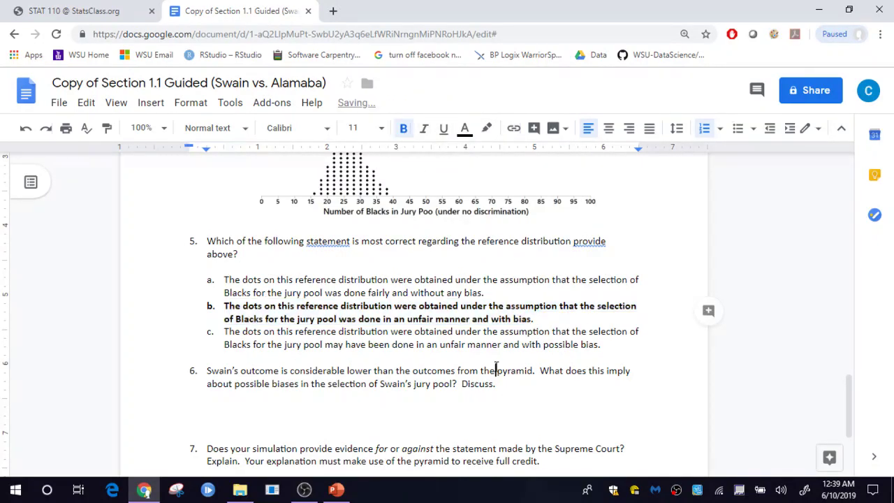
Step: Highlight option b in yellow
drag(224, 307, 537, 321)
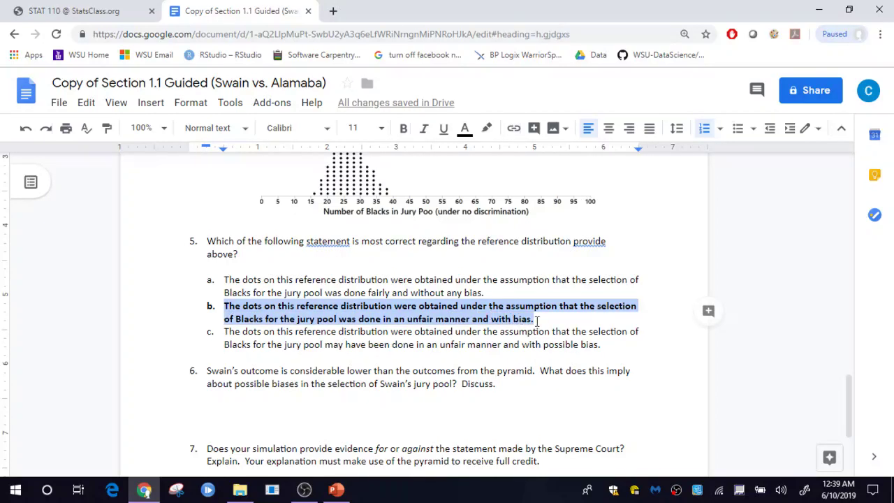
click(487, 128)
click(533, 194)
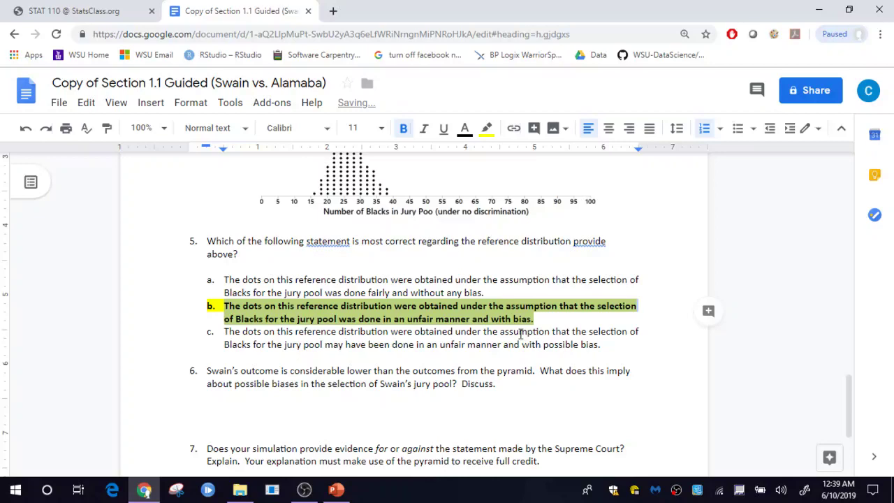
click(528, 343)
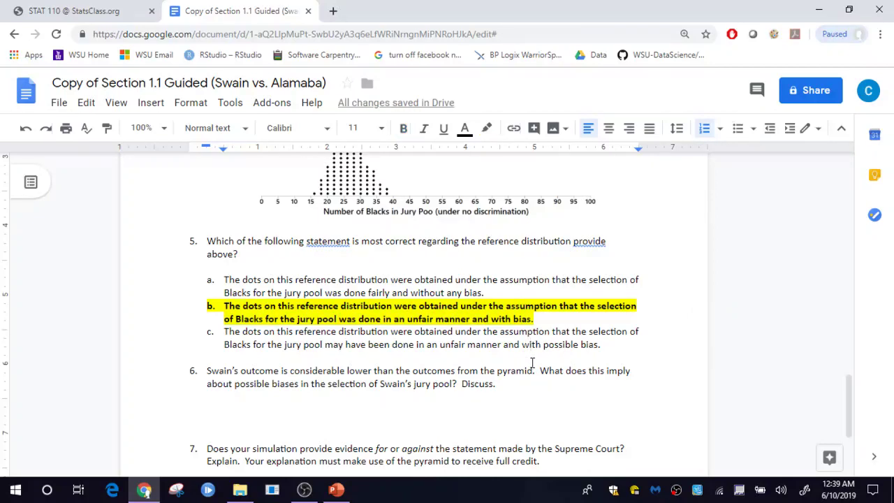
scroll(532, 362, up, 10)
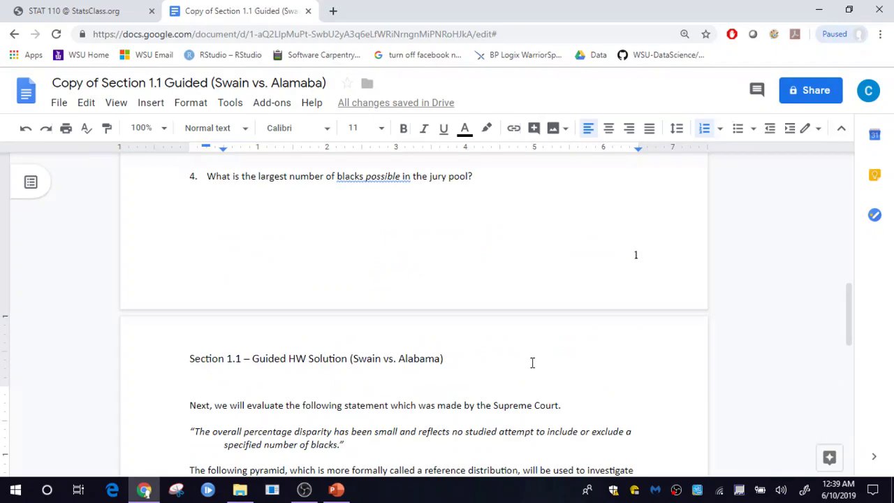
scroll(532, 363, up, 2)
scroll(532, 363, down, 6)
scroll(532, 363, up, 3)
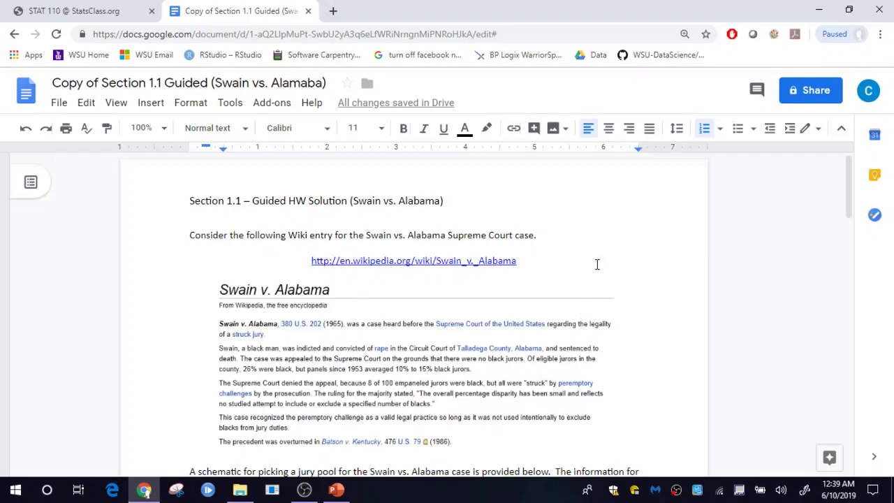
Step: Set link sharing to 'Anyone with the link can edit' and copy the link
click(815, 93)
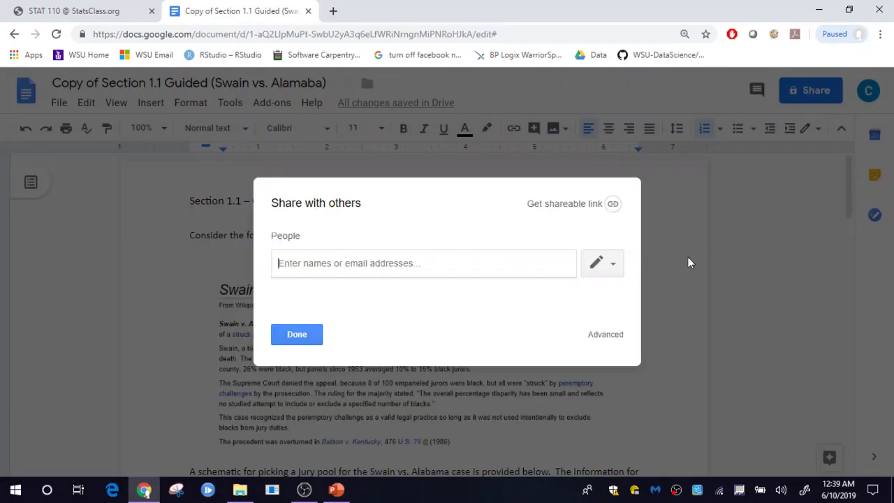
click(546, 203)
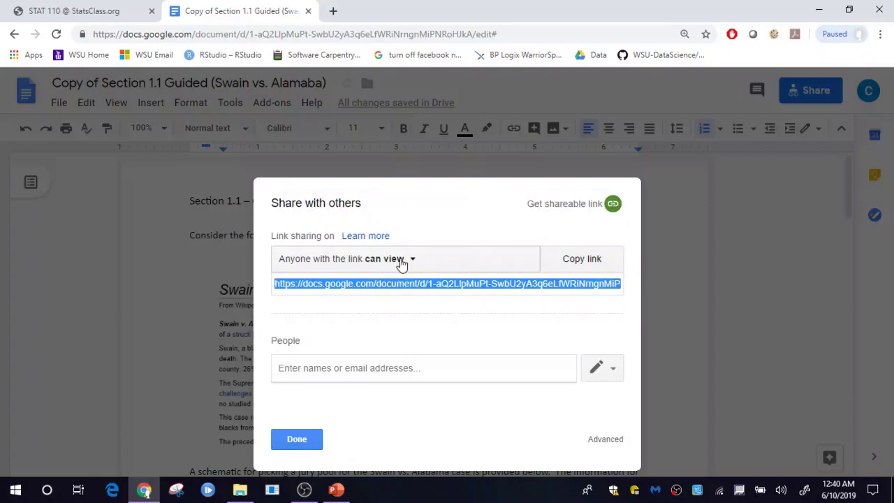
click(401, 262)
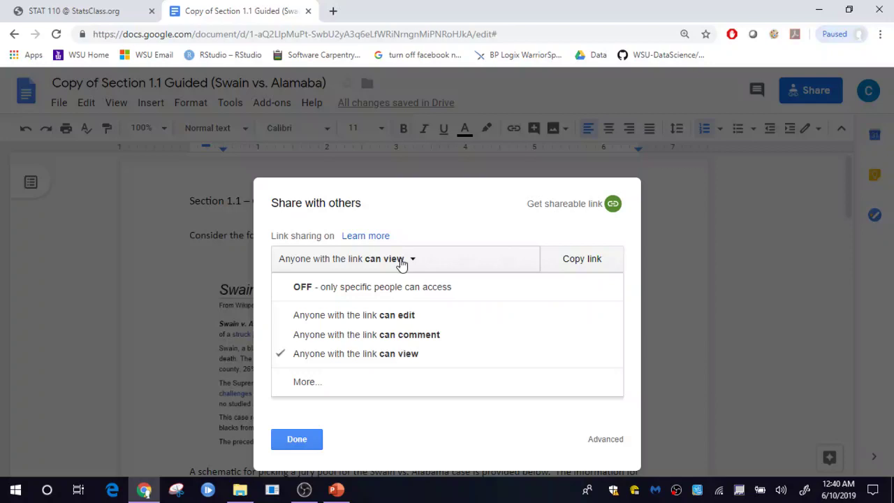
click(389, 318)
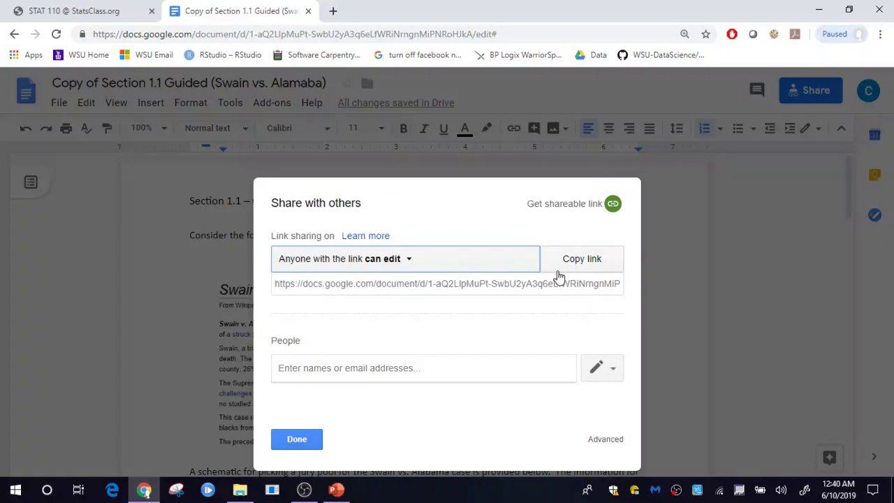
click(568, 263)
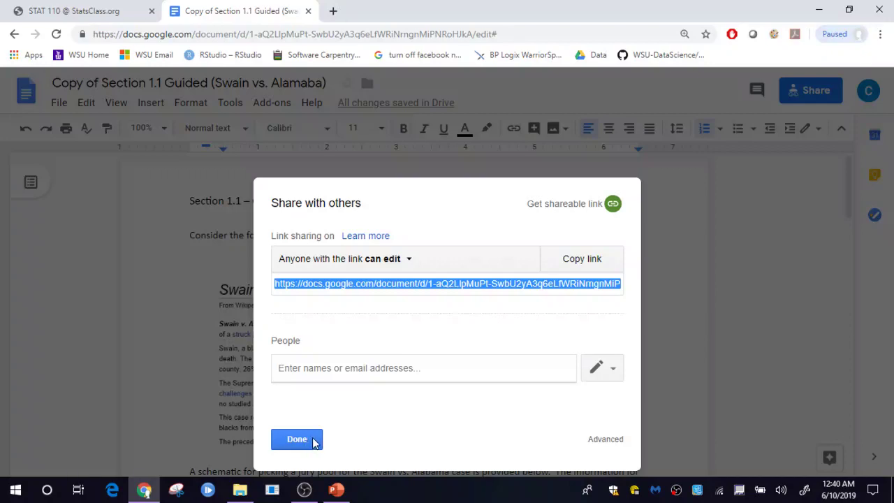
click(313, 440)
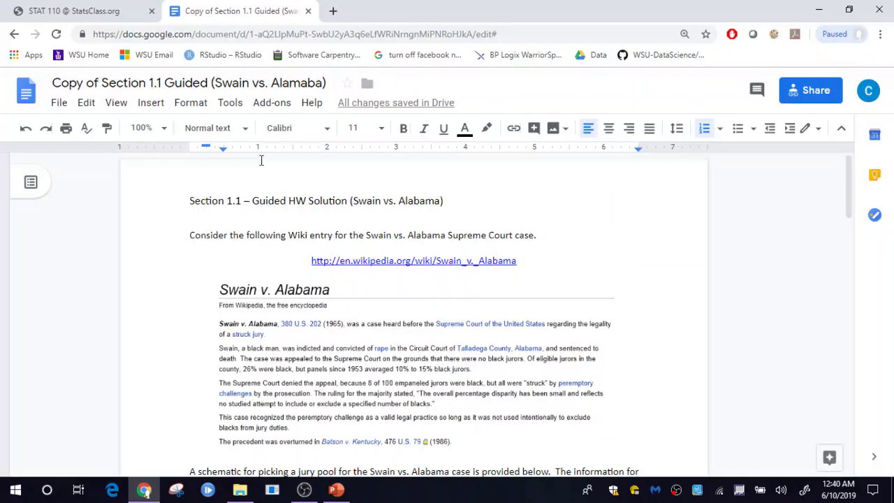
Step: Go to the StatsClass Student Login page and enter the account e-mail
click(102, 14)
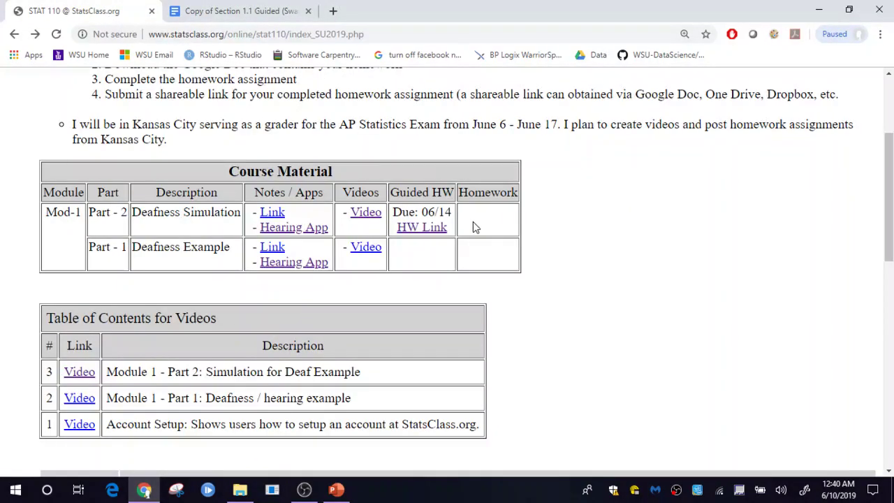
scroll(463, 264, up, 1)
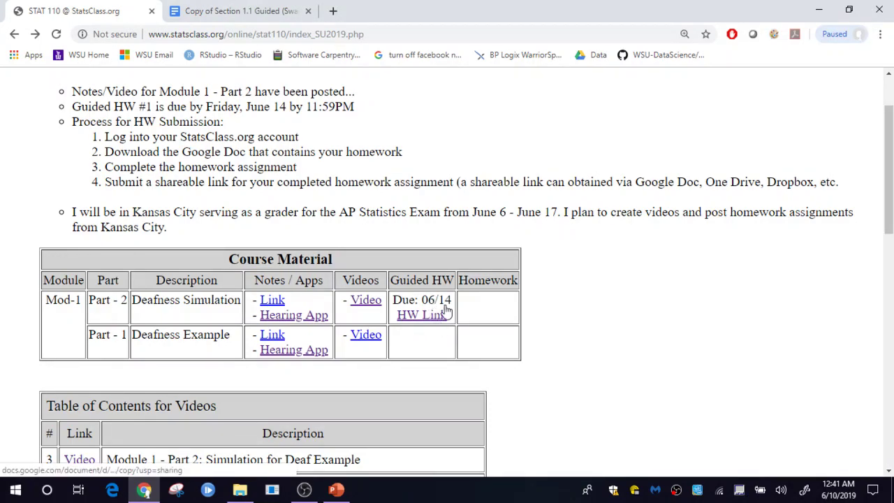
scroll(552, 258, up, 2)
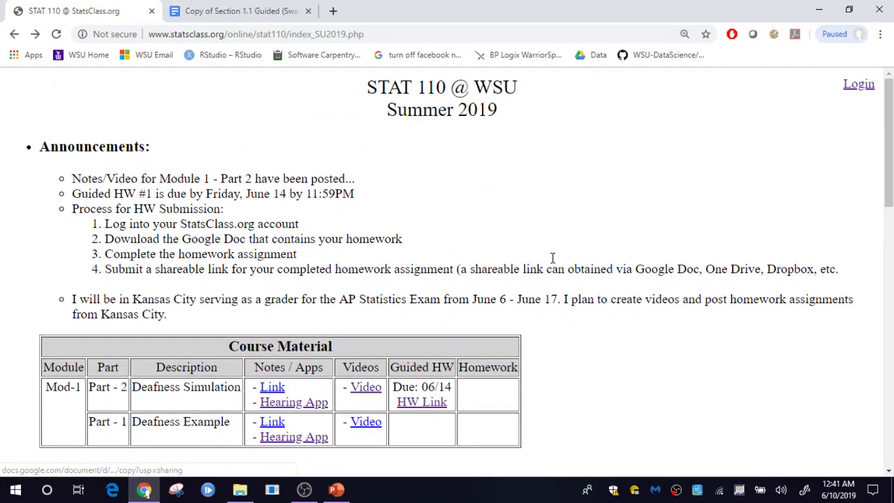
click(858, 84)
click(130, 149)
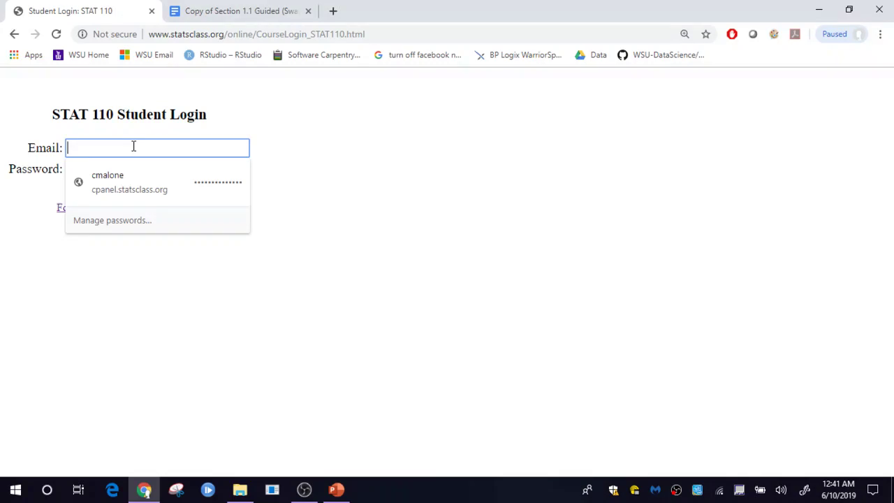
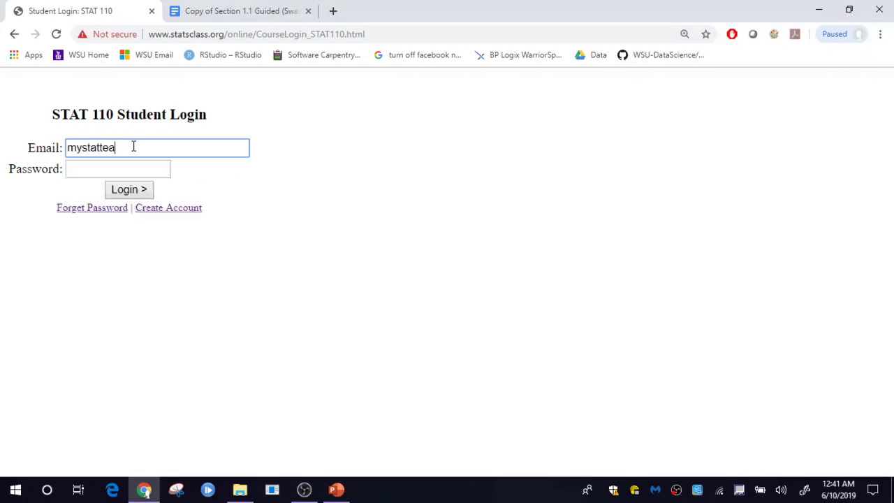
key(Tab)
Step: Finish the password, log in, and open the Section 1.1 Guided HW submission form
text(******)
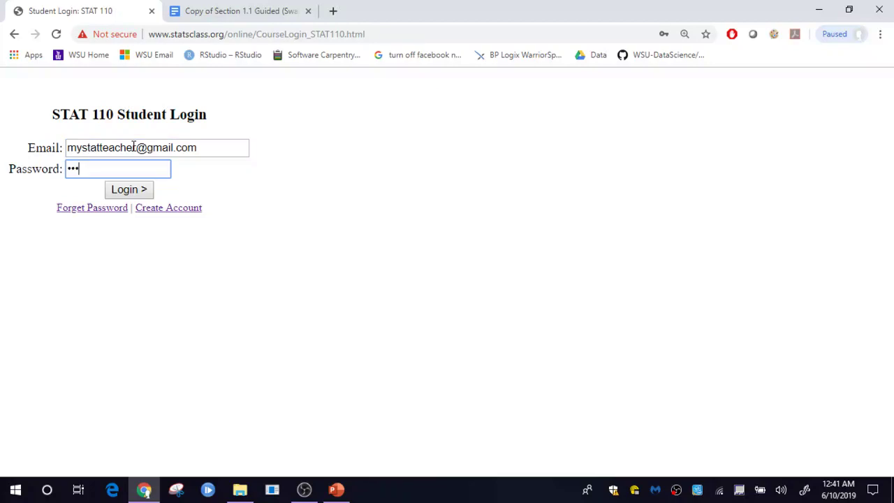
text(*)
click(127, 190)
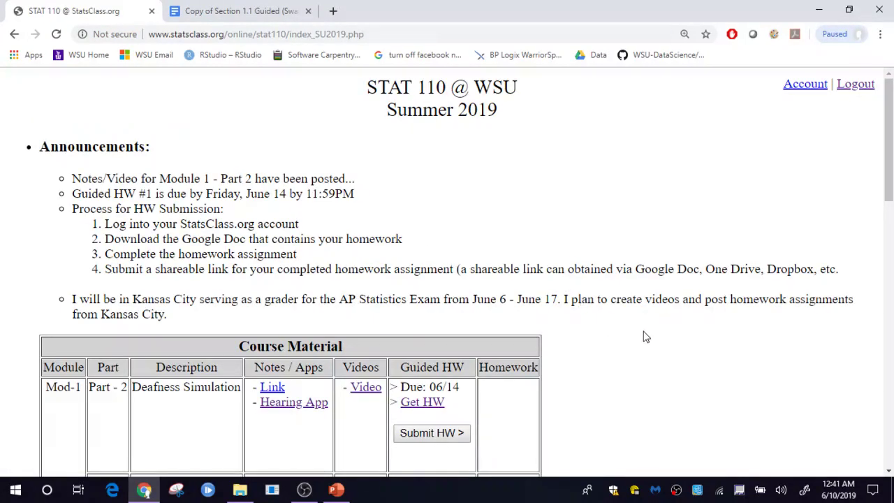
scroll(653, 338, down, 1)
scroll(655, 340, down, 1)
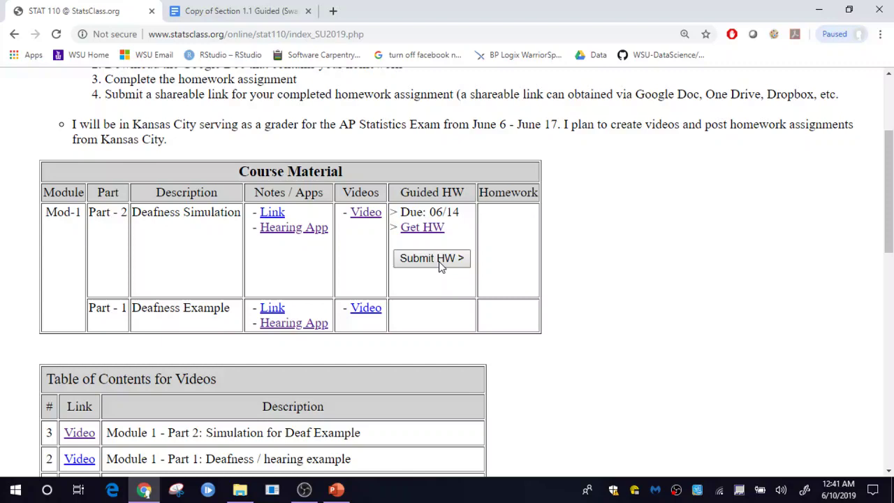
click(440, 265)
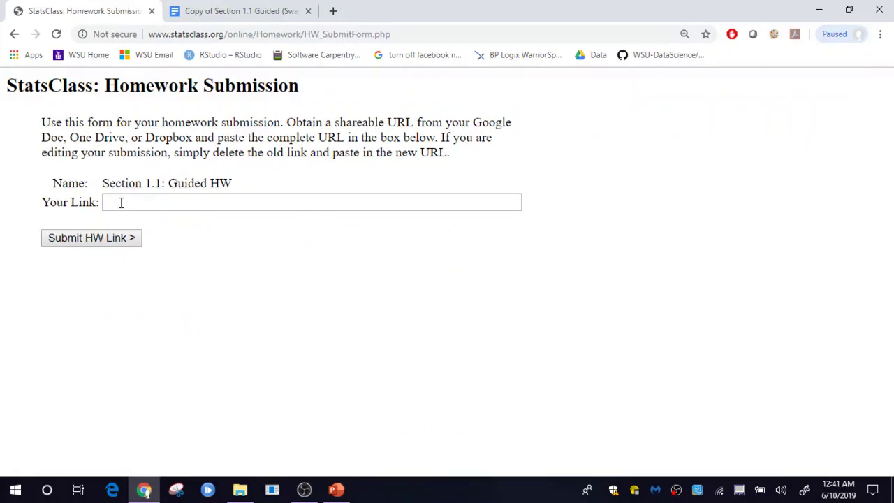
Step: Paste the copied document link into the Your Link box
click(121, 204)
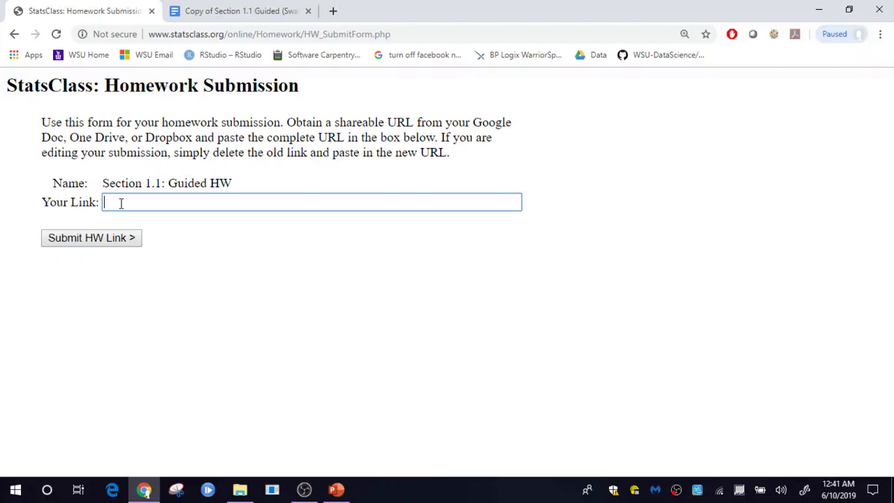
key(ctrl+v)
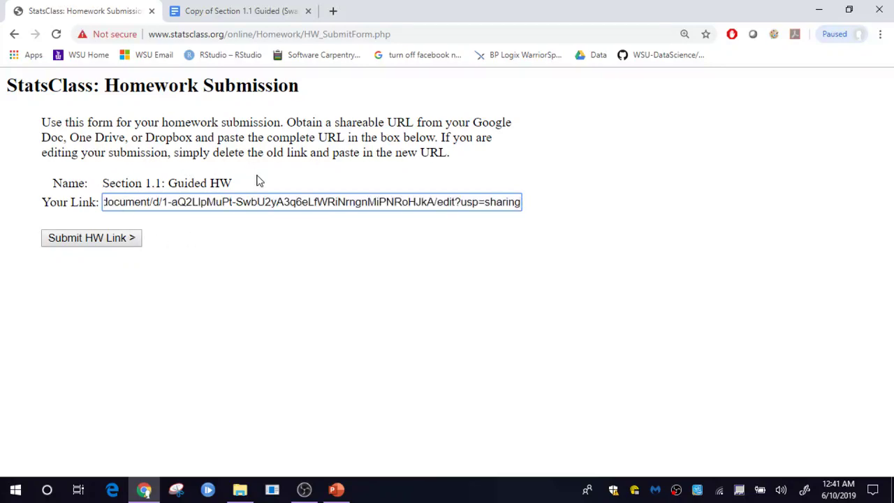
click(260, 13)
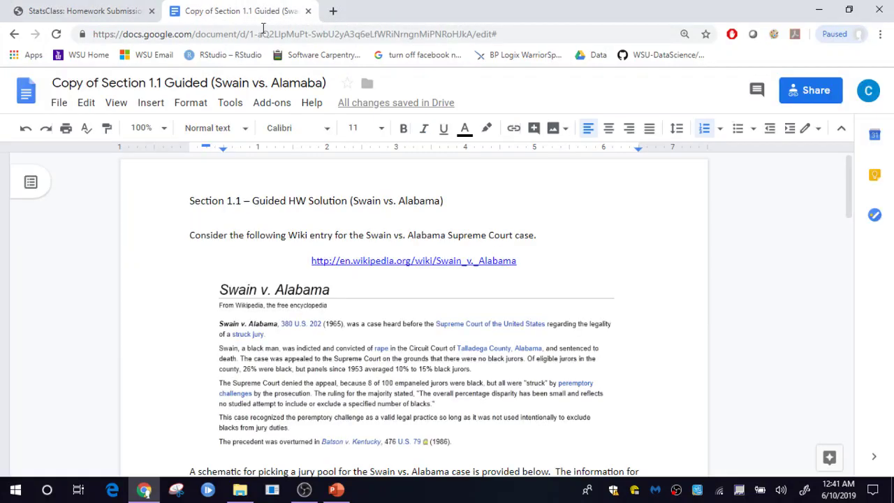
Step: Copy the Doc's share link again from Share and paste it into the Your Link field
click(793, 104)
click(532, 231)
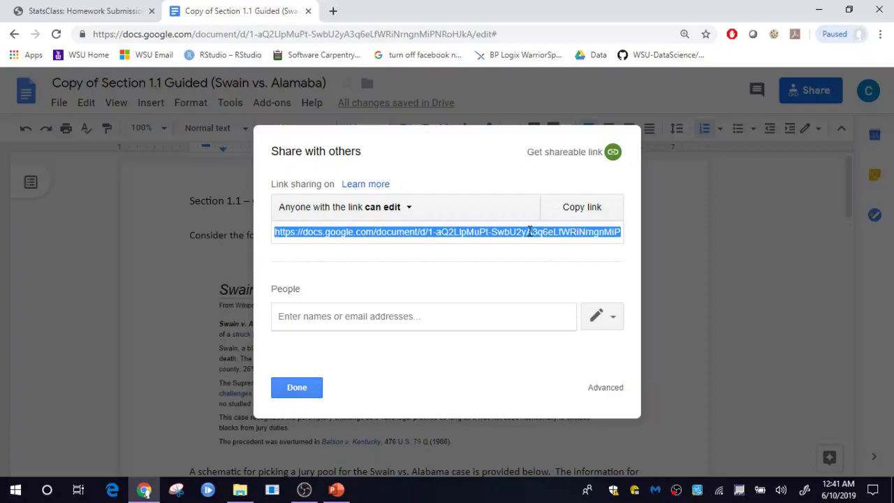
key(ctrl+c)
click(111, 11)
key(ctrl+v)
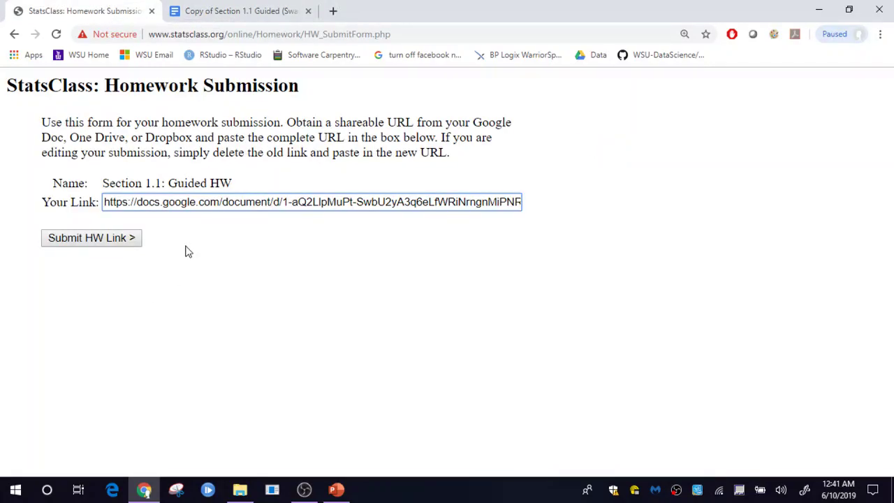
Step: Submit the homework link and scroll to the updated Guided HW entry
click(115, 237)
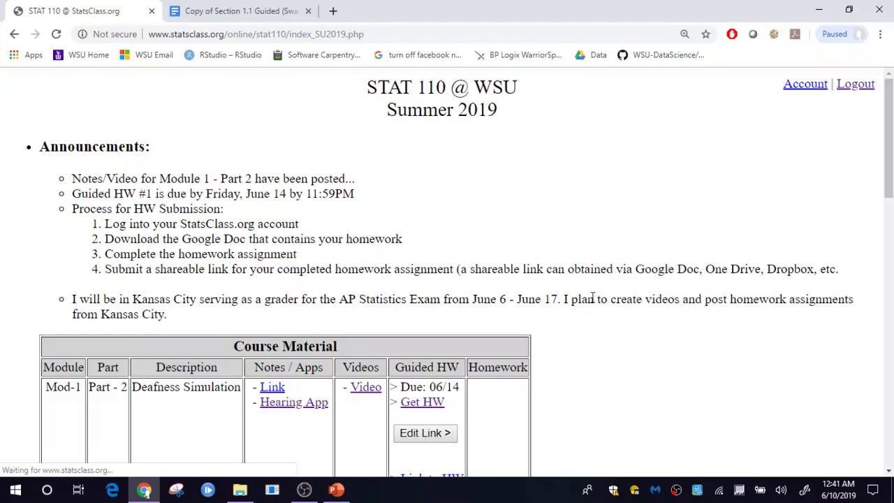
scroll(628, 307, down, 3)
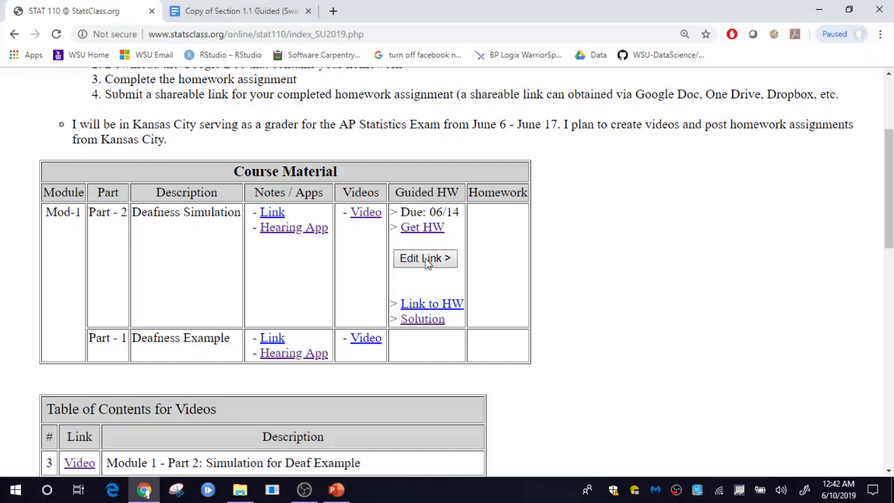
Step: Reopen the Section 1.1 Guided HW submission and erase the old link from the Your Link field
click(428, 260)
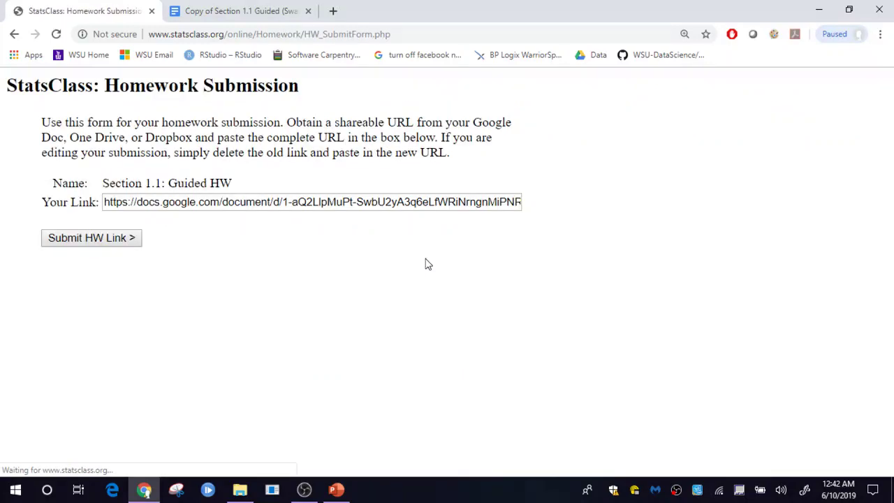
click(285, 202)
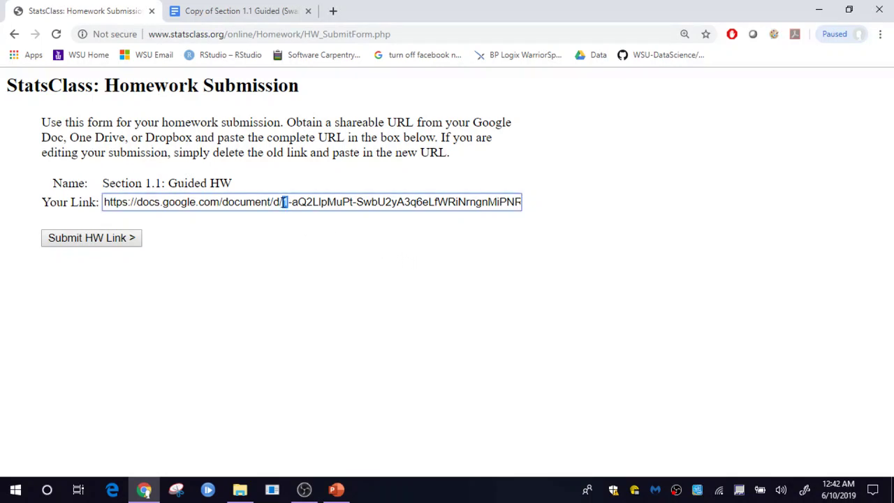
key(ctrl+a)
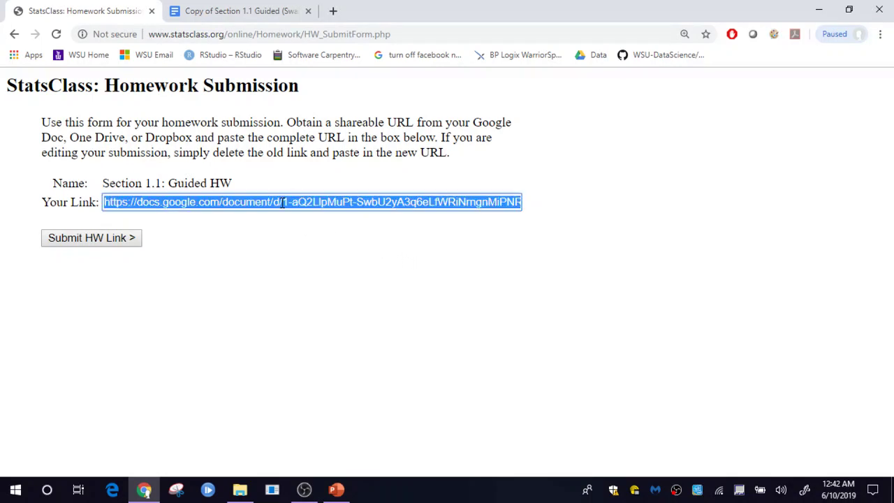
key(BackSpace)
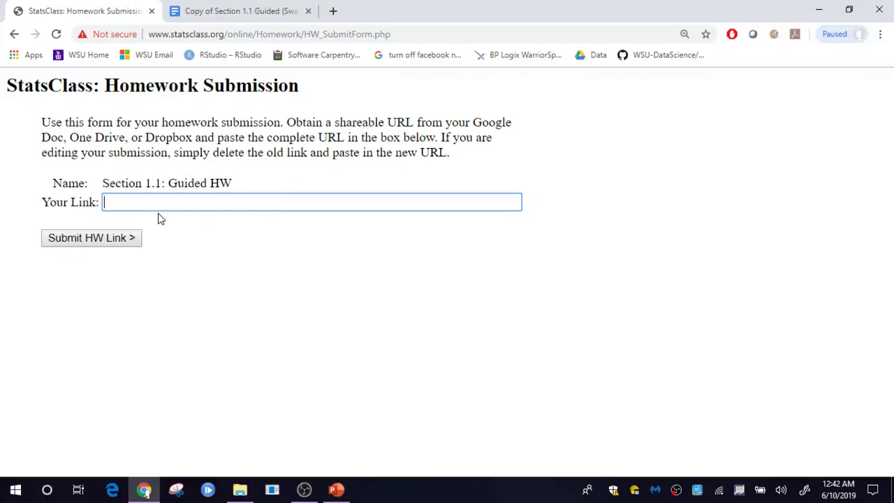
Step: Go back to the STAT 110 course page without resubmitting the form
click(14, 34)
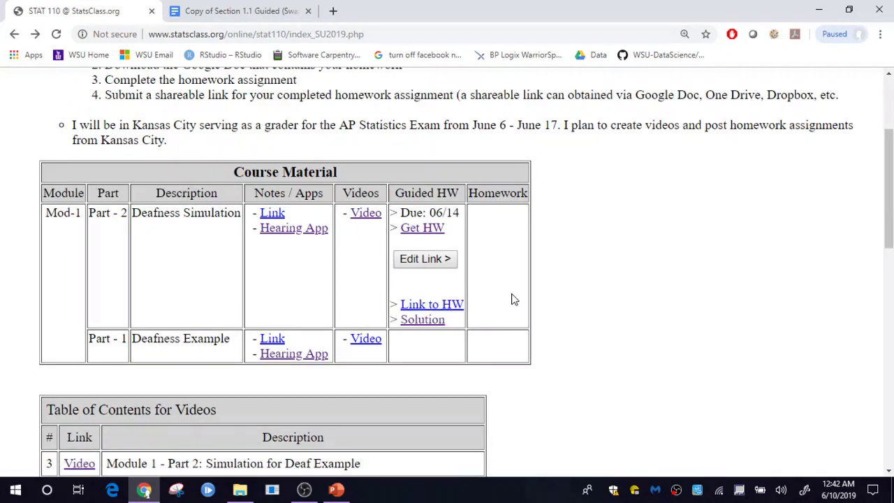